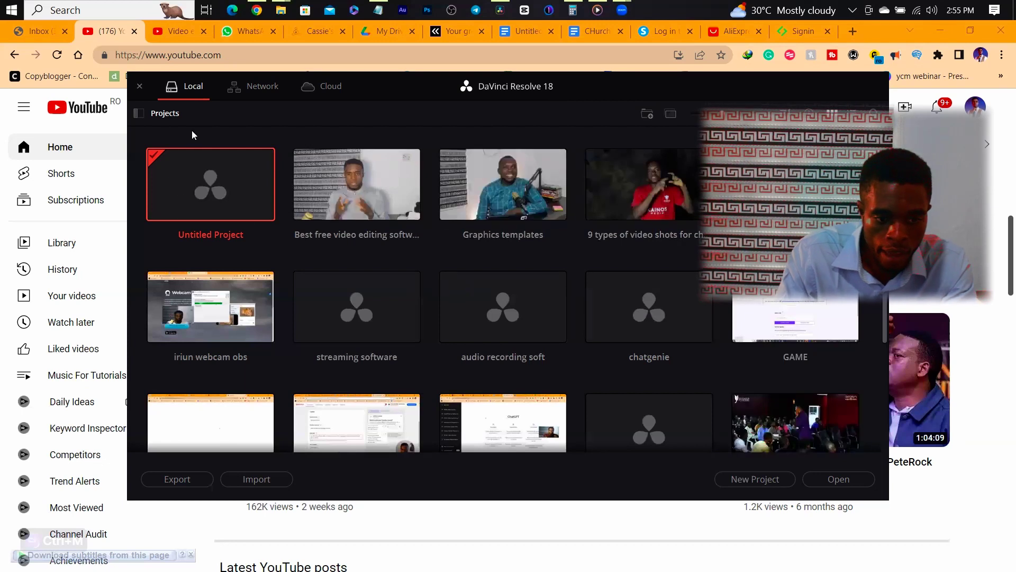
# - Create a new local project named "test project"
pyautogui.click(747, 479)
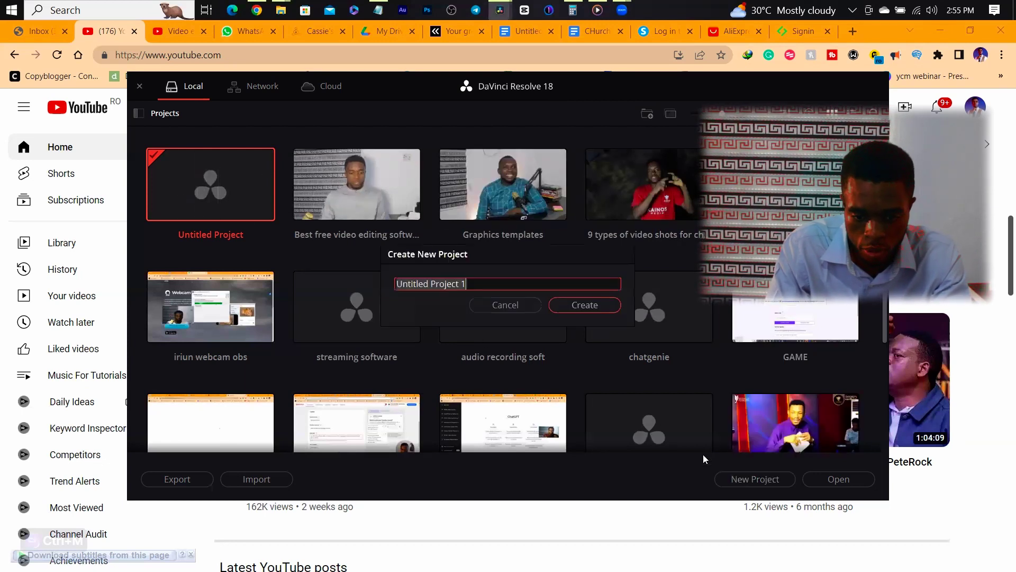
pyautogui.write('tes')
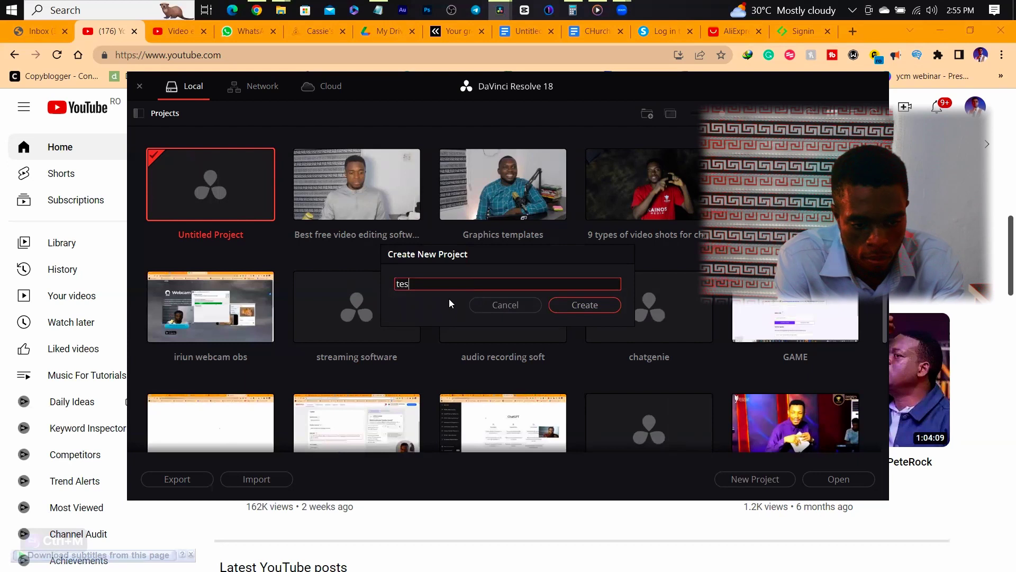
pyautogui.write('t project')
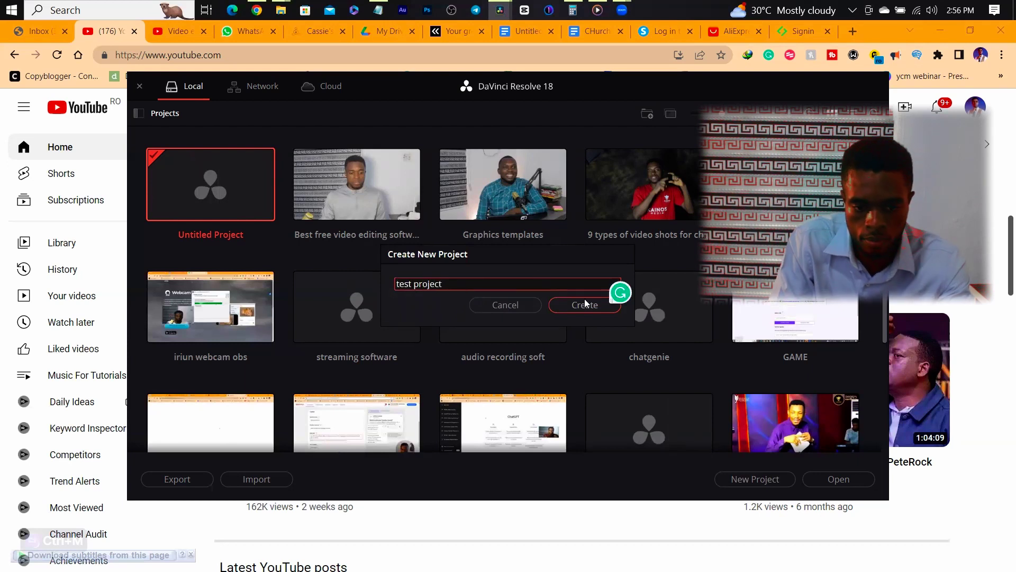
pyautogui.click(585, 304)
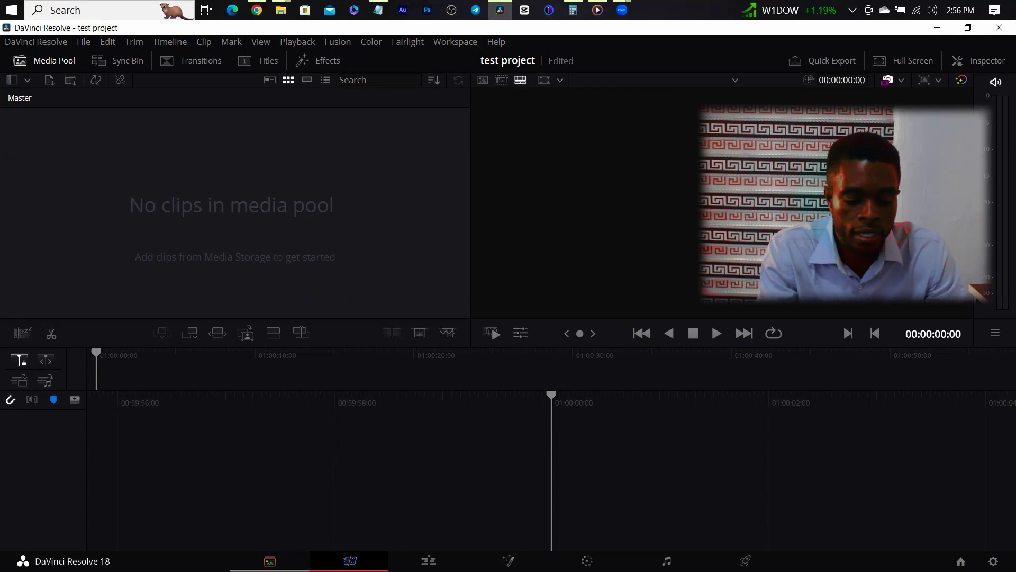
# - On the Media page, import the "6 graphic templates to use for your church program" video from the Videos folder into the media pool
pyautogui.click(270, 561)
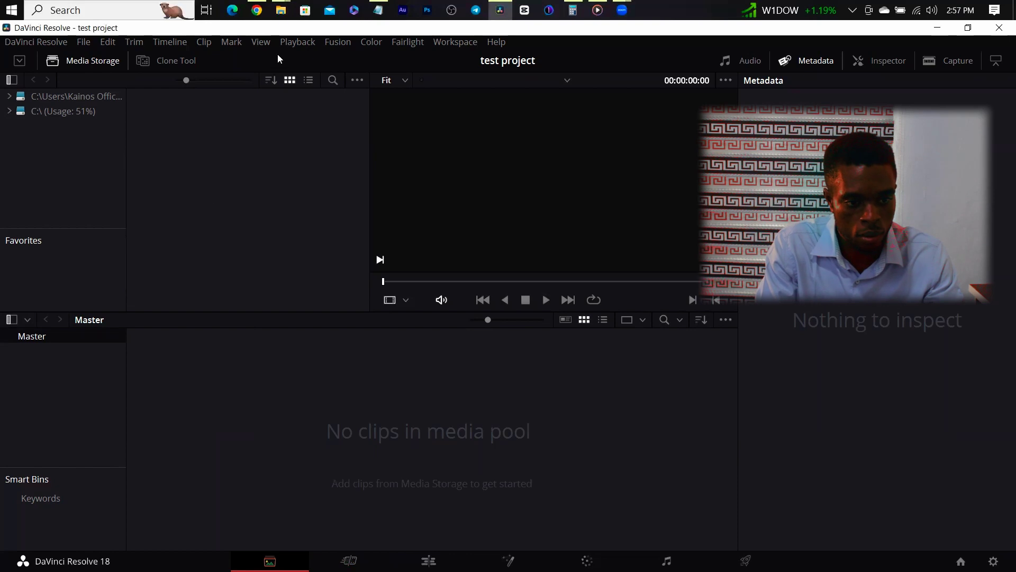
pyautogui.moveTo(281, 10)
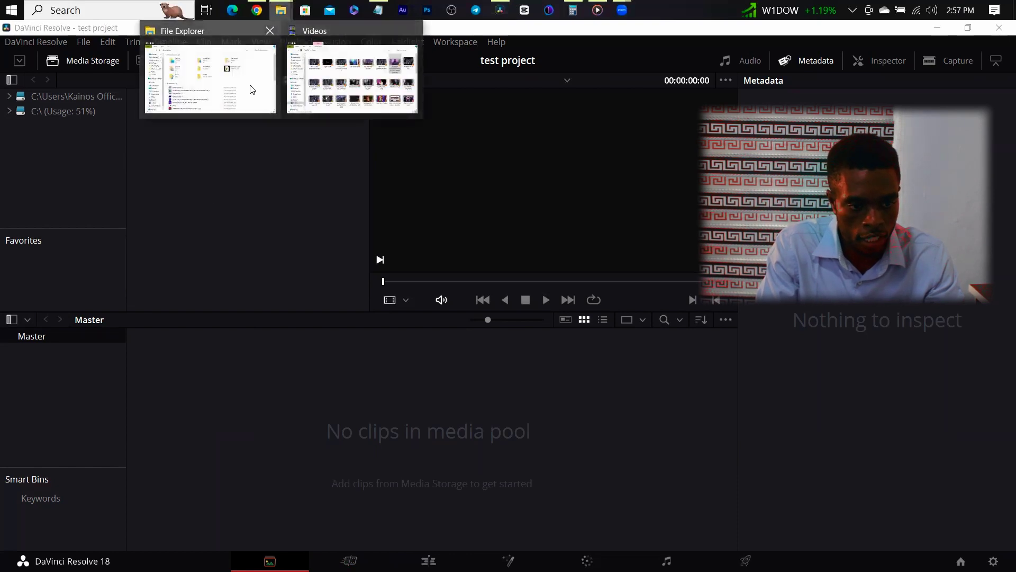
pyautogui.click(347, 90)
pyautogui.moveTo(769, 219); pyautogui.dragTo(165, 416)
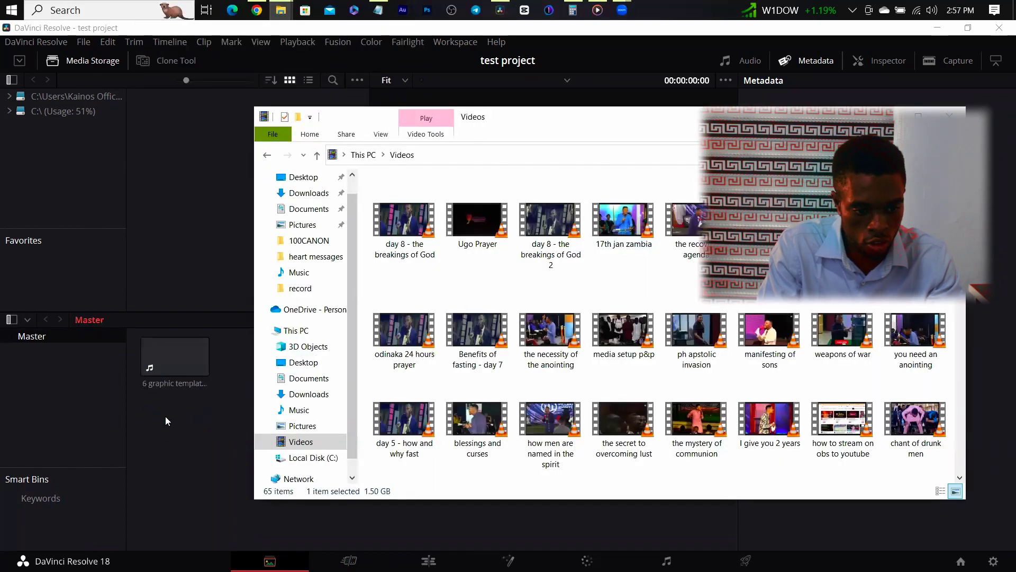
pyautogui.click(182, 423)
pyautogui.click(83, 42)
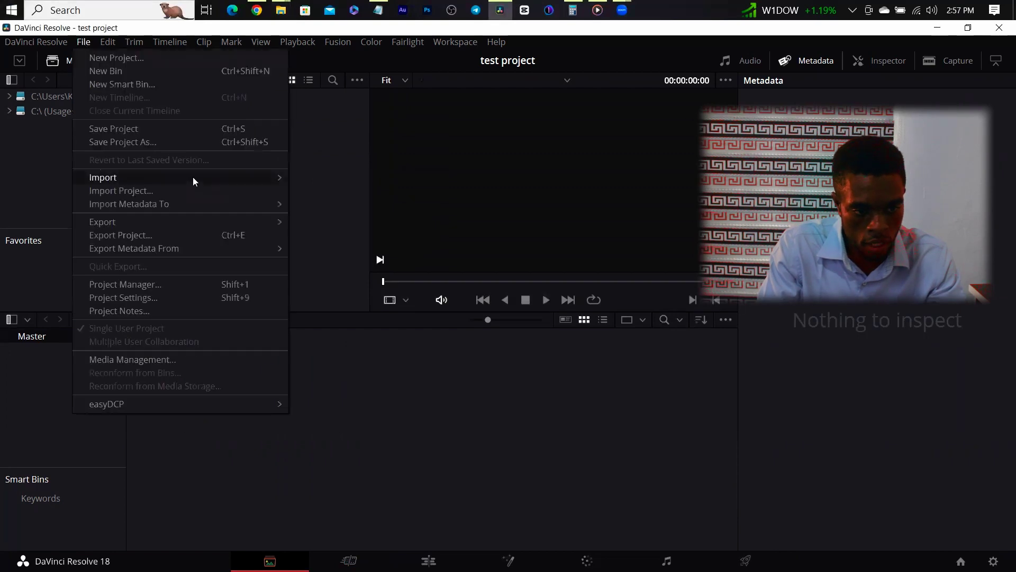
pyautogui.moveTo(192, 177)
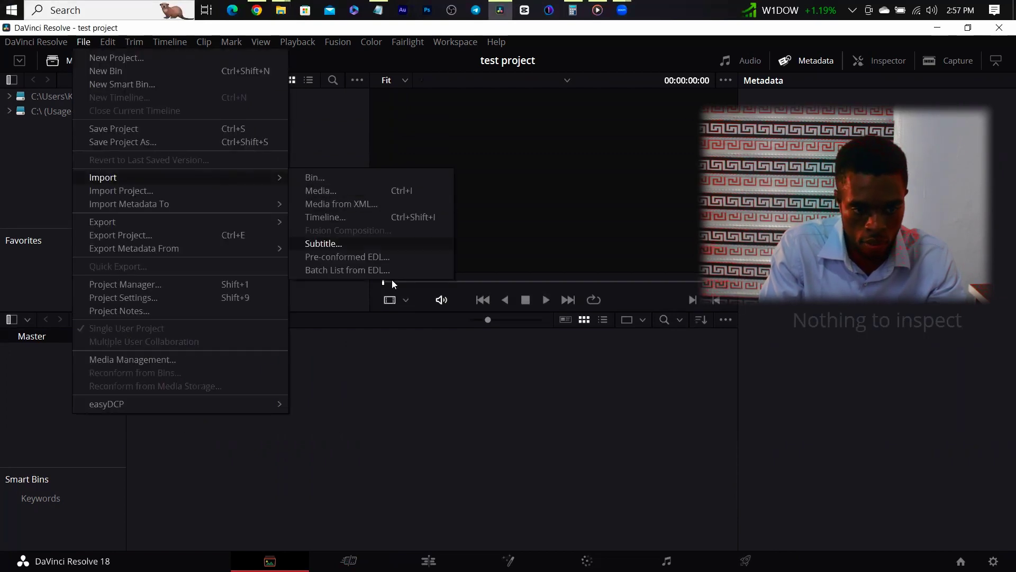
pyautogui.click(412, 385)
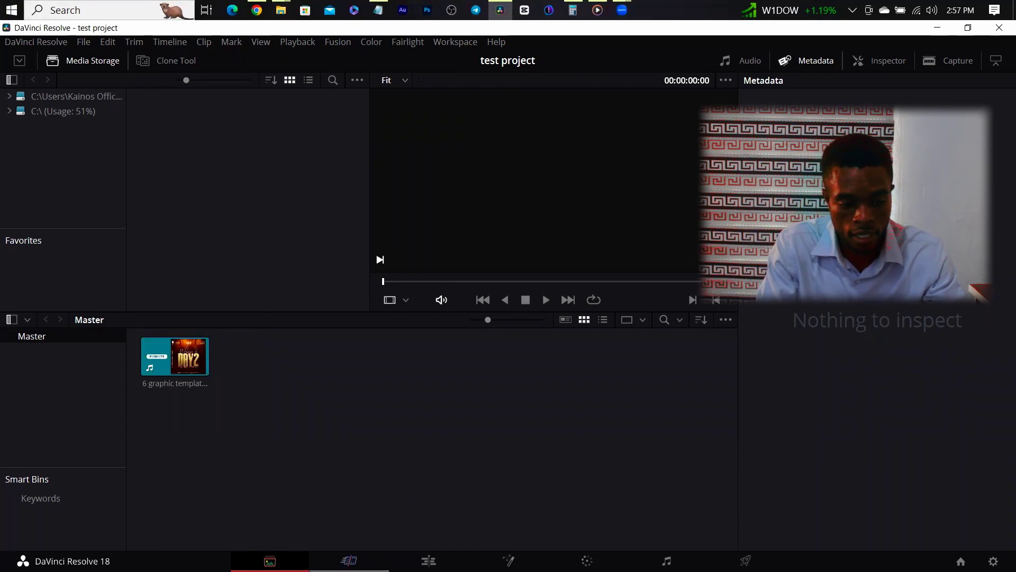
# - Place the imported clip on a new timeline on the Cut page and set the playhead to 01:00:14:18 on the Edit page
pyautogui.click(349, 560)
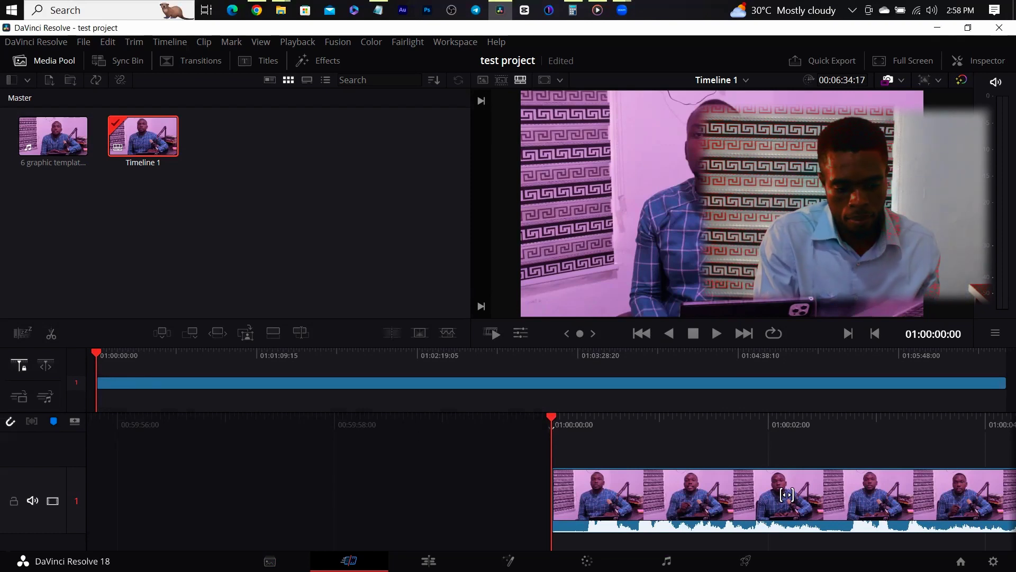
pyautogui.click(428, 561)
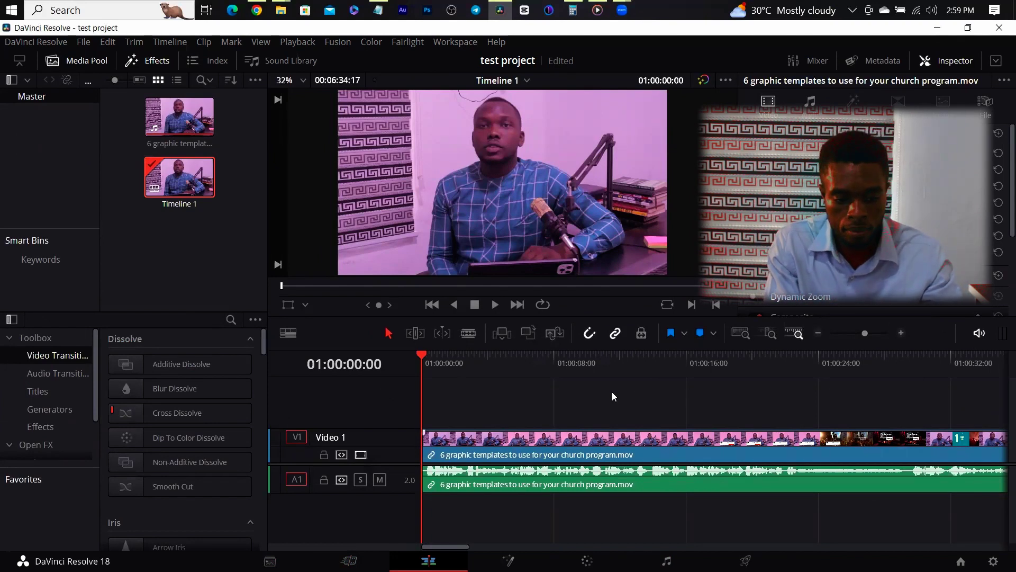
pyautogui.click(665, 360)
# - View the clip on the Fusion page and pull down the middle of its custom curve on the Color page
pyautogui.click(508, 561)
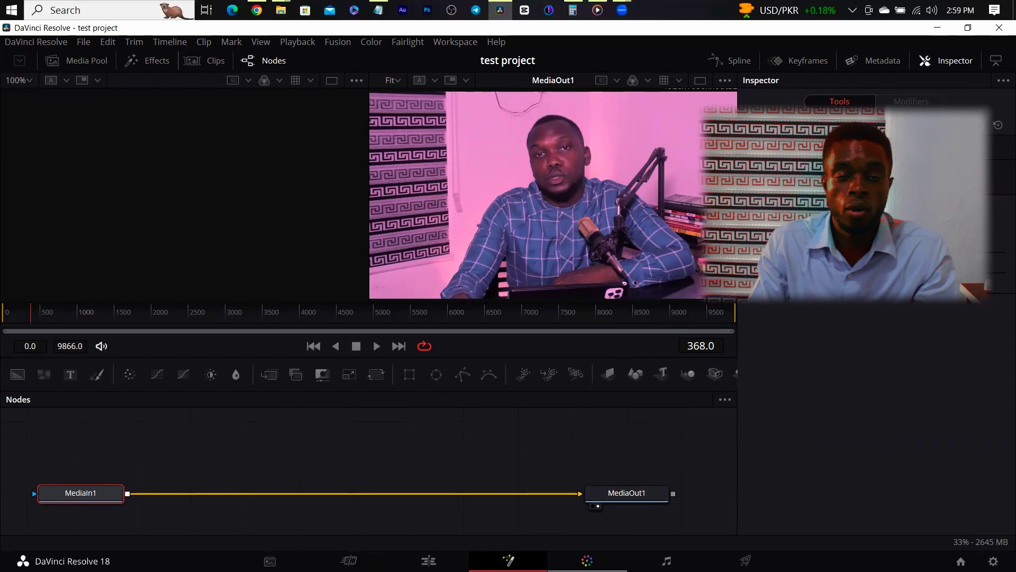
pyautogui.click(587, 561)
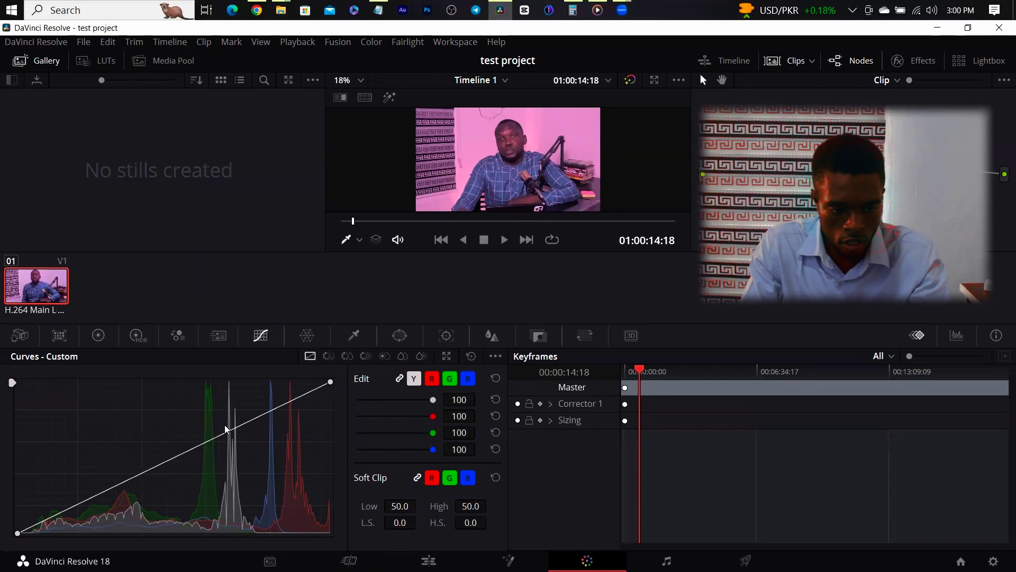
pyautogui.moveTo(226, 438); pyautogui.dragTo(192, 465)
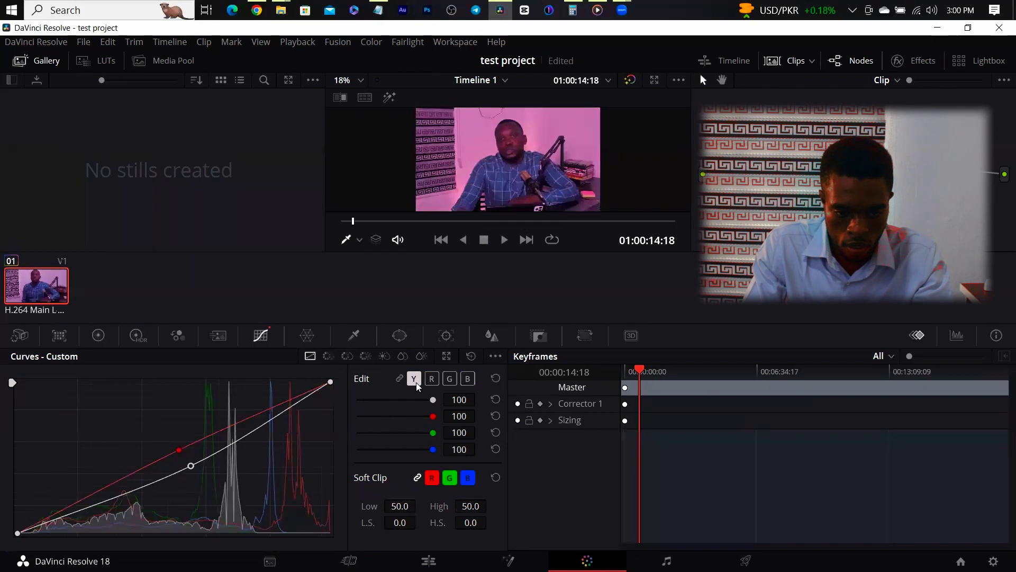
# - Unlink the clip's custom curve channels and reshape the red, green and blue curves individually, with red slightly raised and green lowered
pyautogui.click(432, 378)
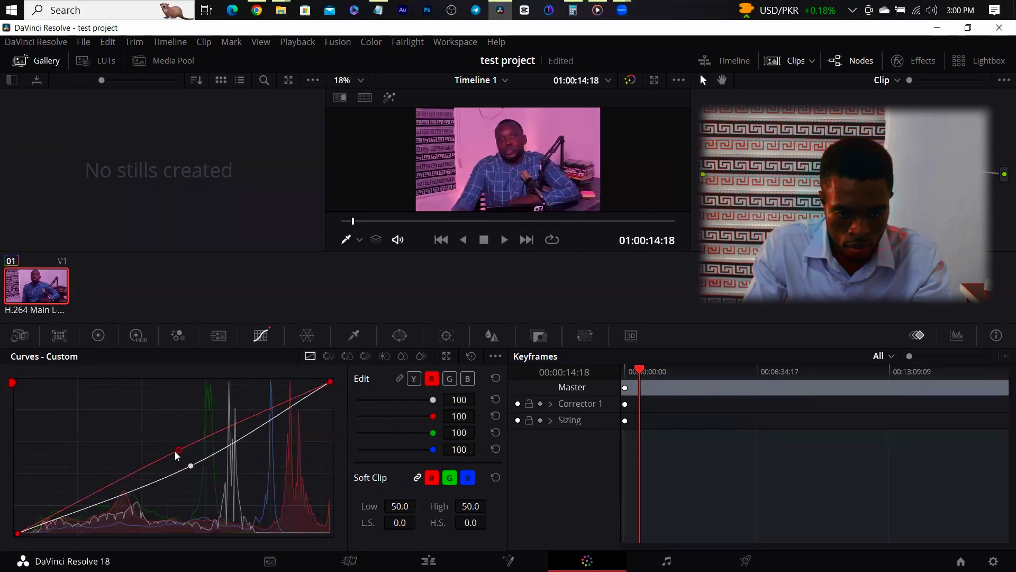
pyautogui.moveTo(180, 451); pyautogui.dragTo(212, 495)
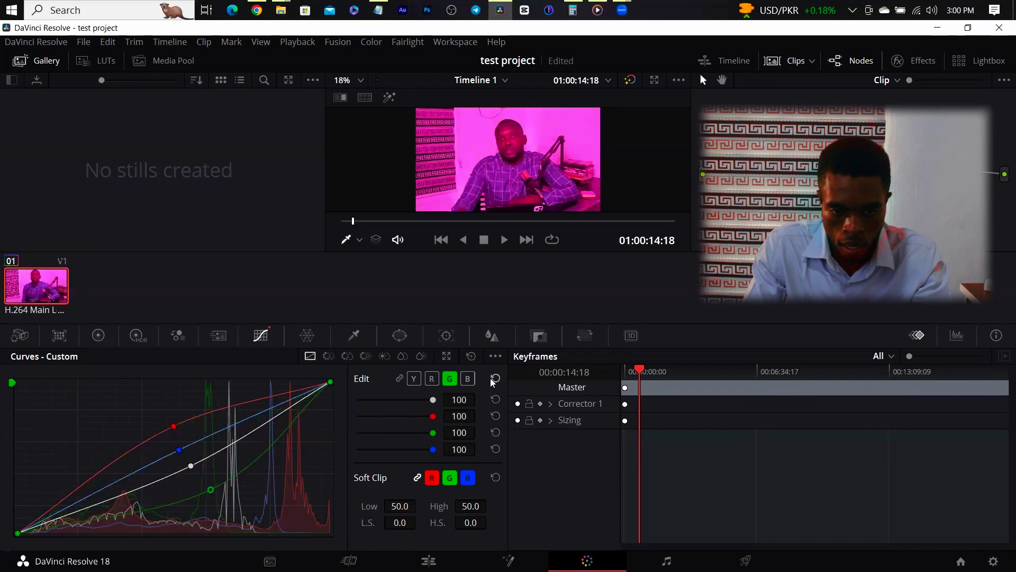
pyautogui.click(467, 378)
pyautogui.moveTo(181, 450); pyautogui.dragTo(200, 460)
pyautogui.moveTo(175, 428); pyautogui.dragTo(206, 443)
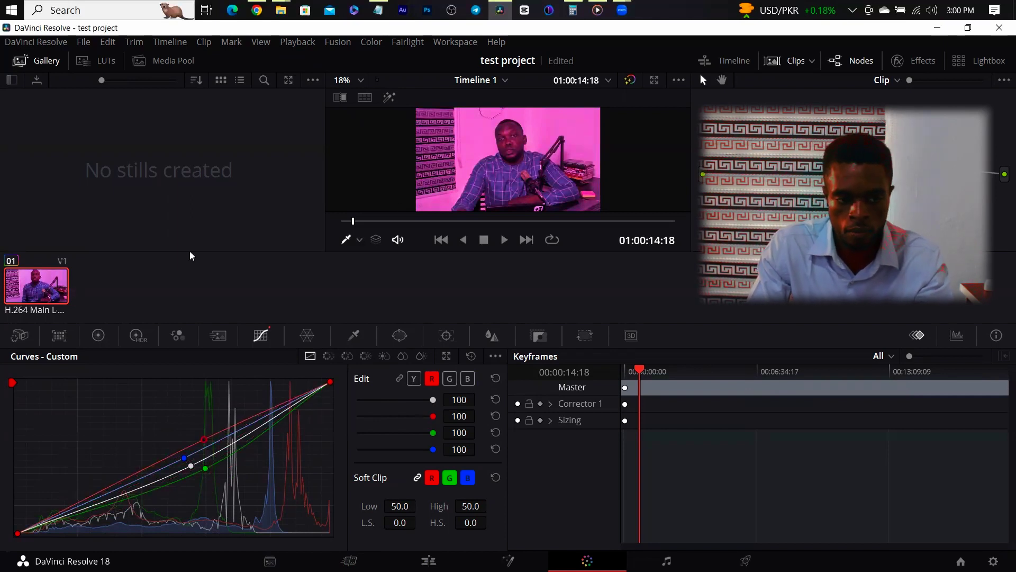
pyautogui.scroll(1, 638, 175)
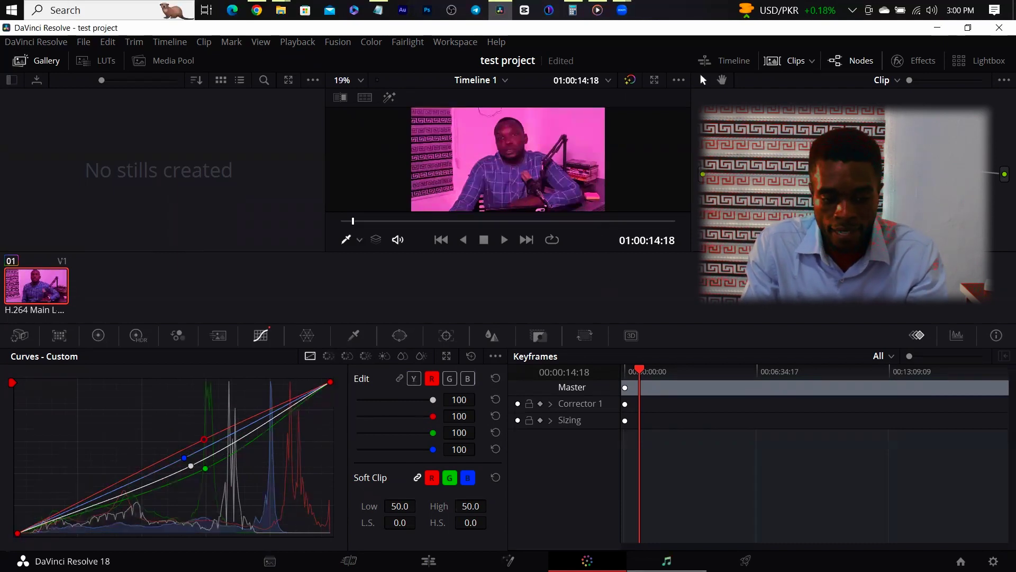
# - View the audio tracks on the Fairlight page, and choose Custom Export with a custom 1920 x 1080 resolution on the Deliver page
pyautogui.click(666, 561)
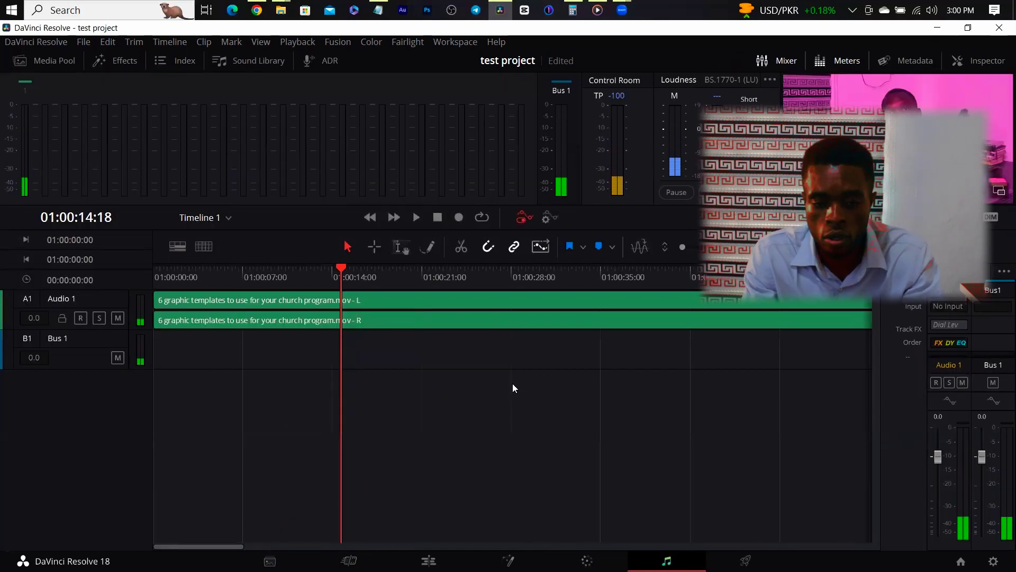
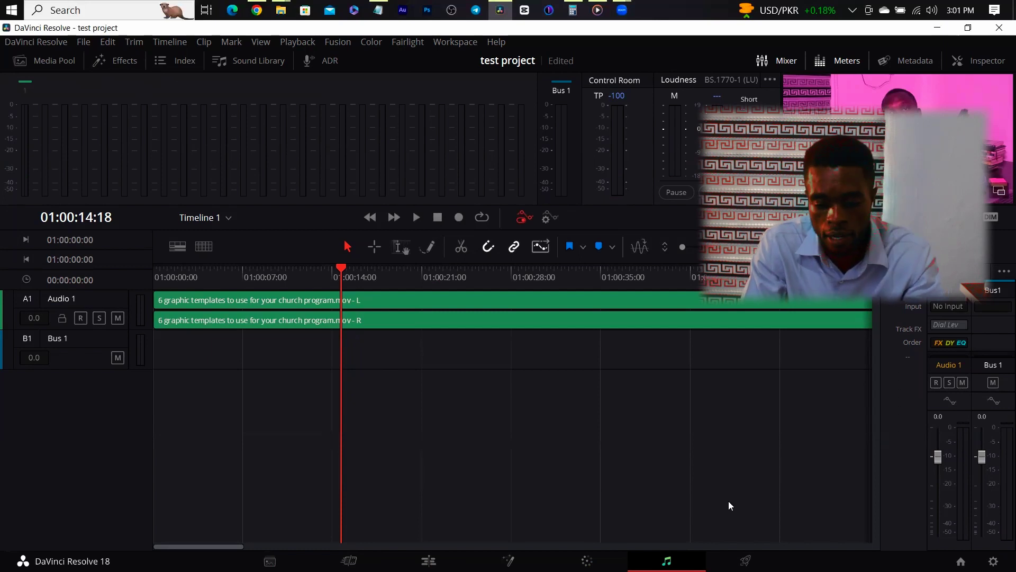
pyautogui.click(745, 560)
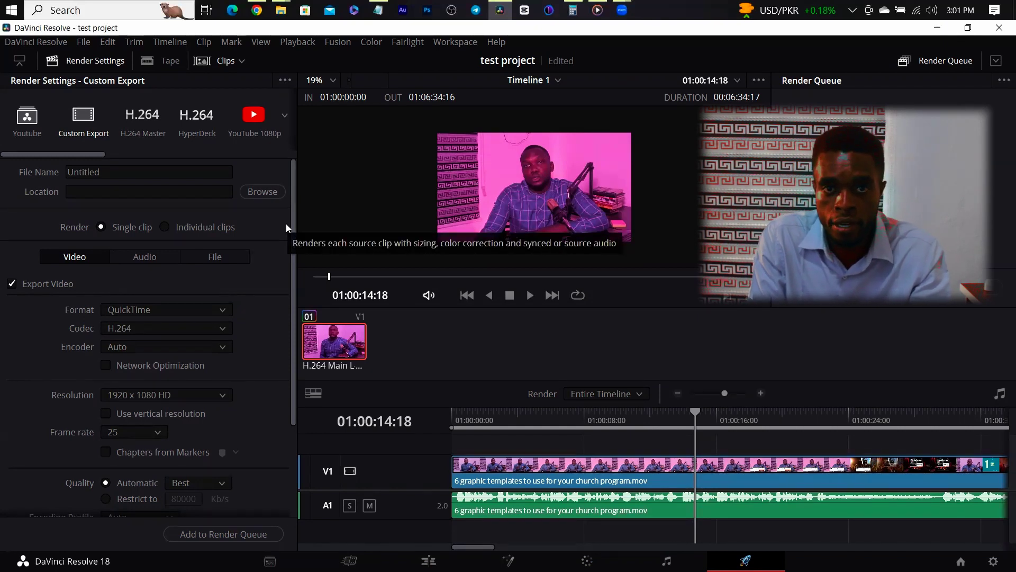
pyautogui.click(92, 124)
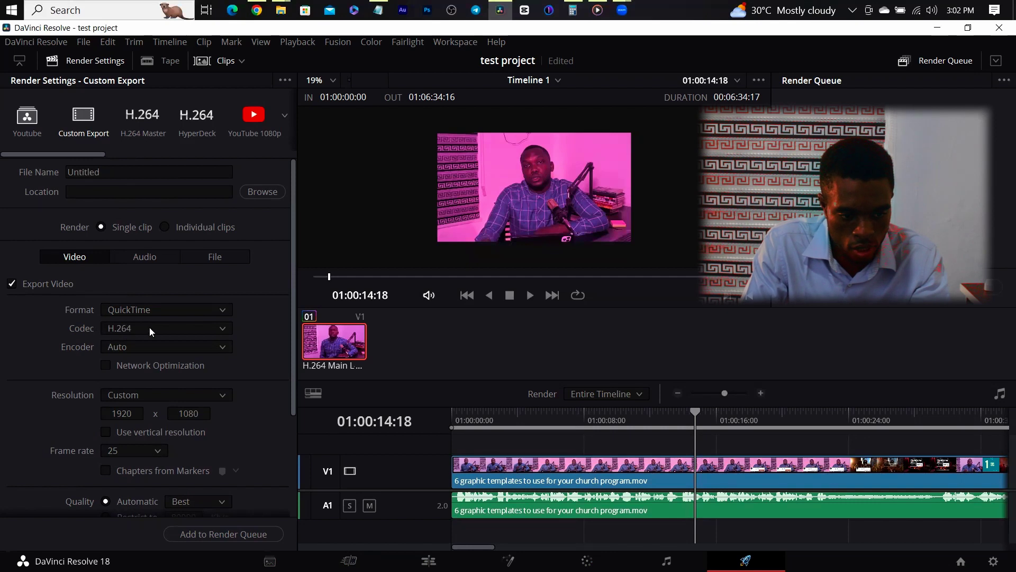
# - Restrict the export's video quality to 40000 Kb/s
pyautogui.scroll(-2, 159, 323)
pyautogui.scroll(-2, 130, 296)
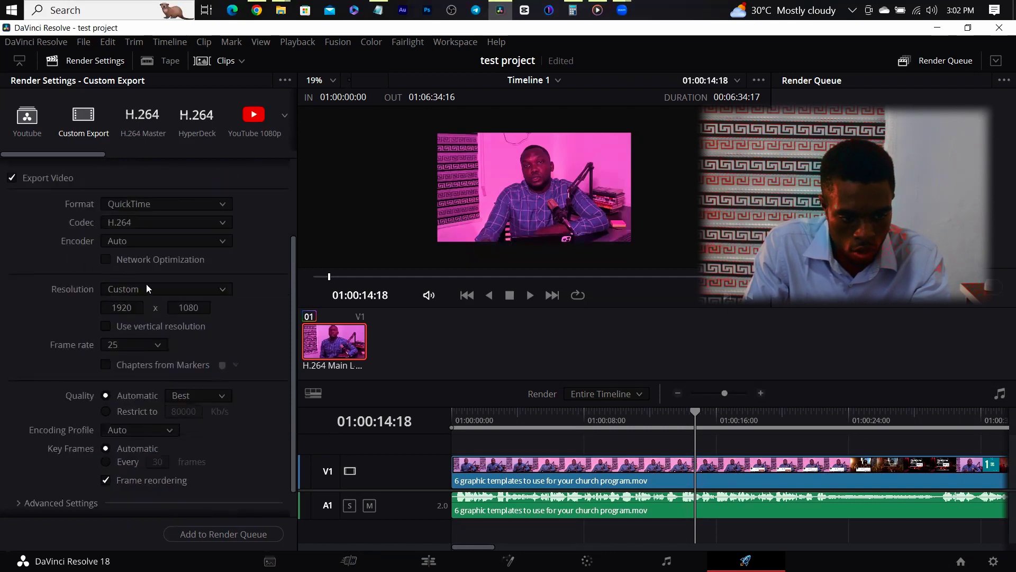
pyautogui.click(147, 287)
pyautogui.click(147, 286)
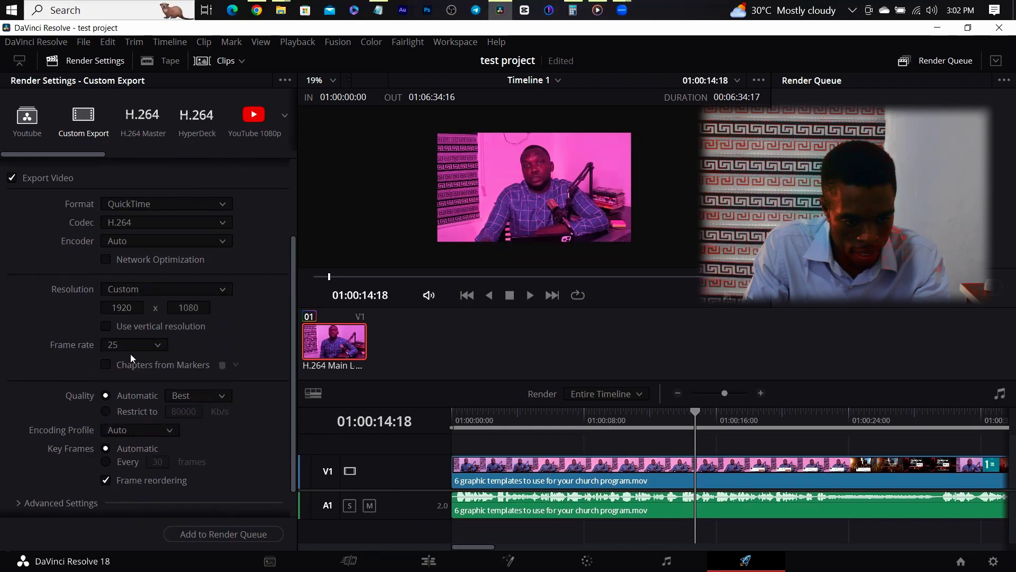
pyautogui.scroll(-1, 133, 339)
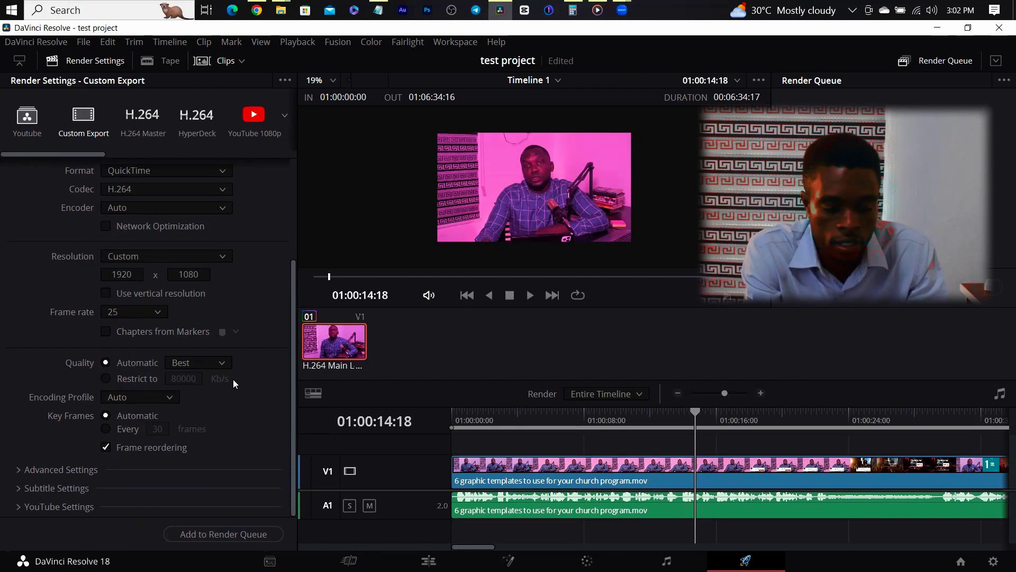
pyautogui.click(104, 377)
pyautogui.click(175, 377)
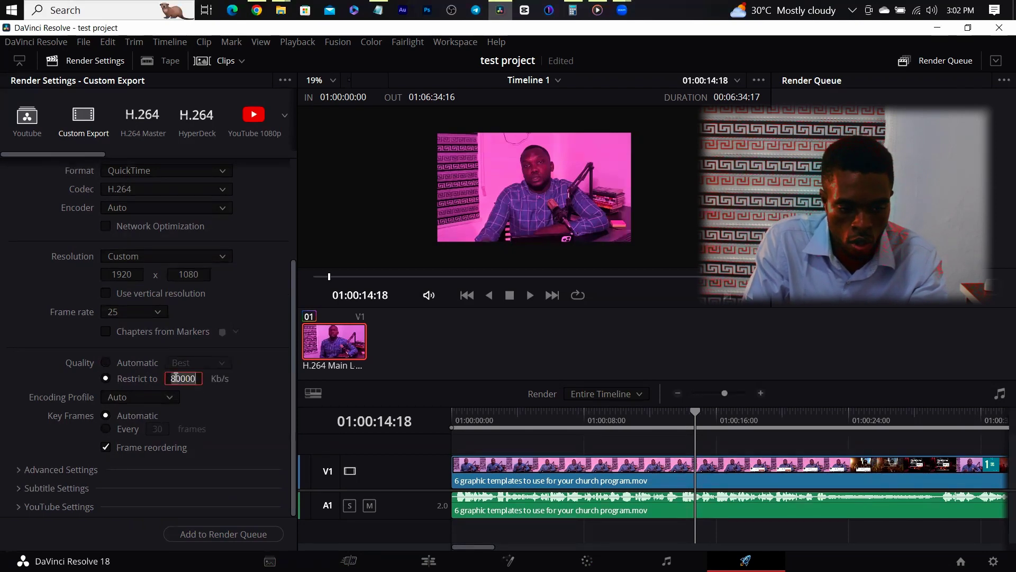
pyautogui.doubleClick(175, 377)
pyautogui.write('40000')
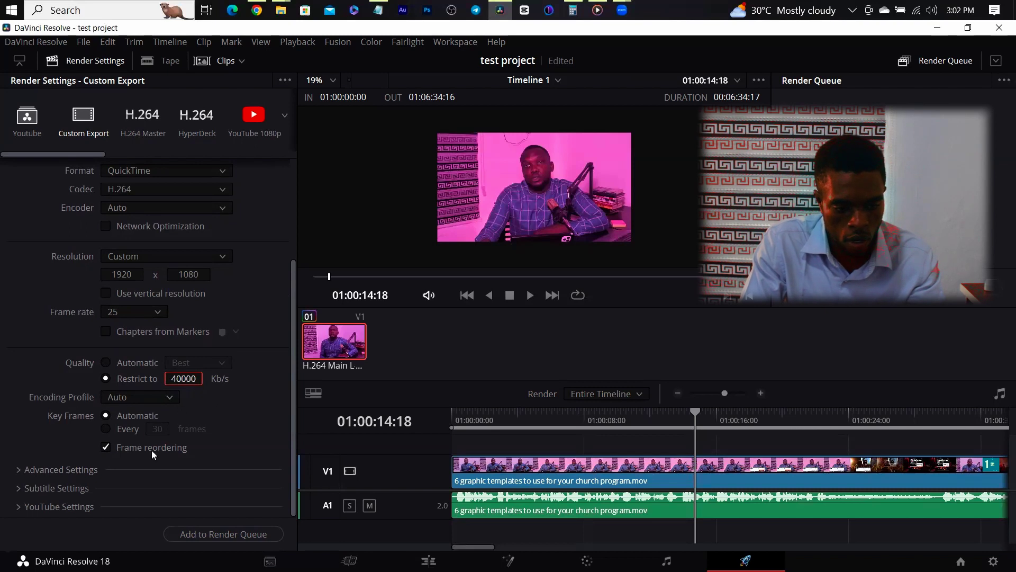
# - In the advanced export settings, set the color space tag to P3-D65 and the gamma tag to sRGB
pyautogui.click(67, 470)
pyautogui.scroll(-3, 127, 447)
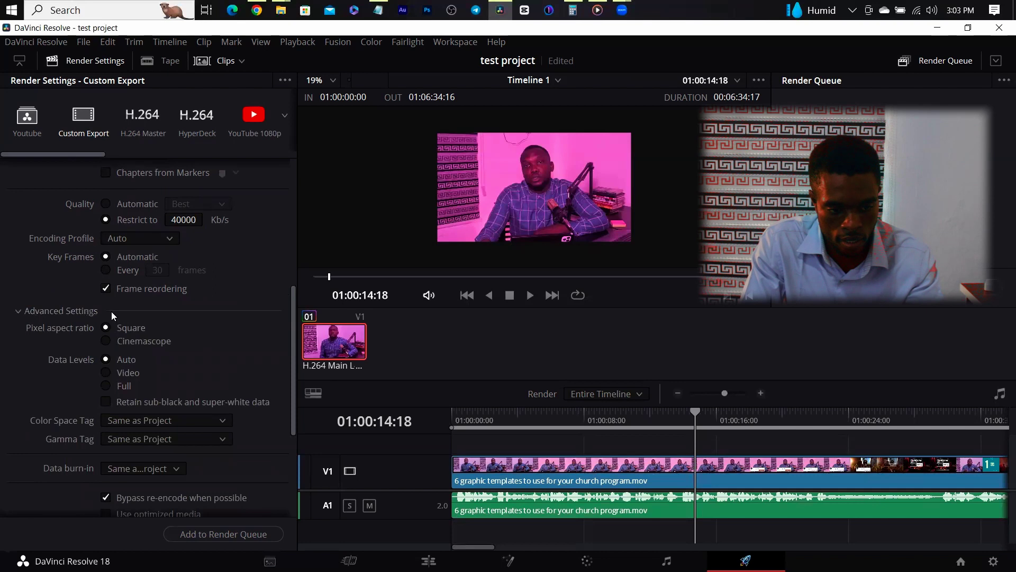
pyautogui.click(148, 420)
pyautogui.scroll(-8, 155, 333)
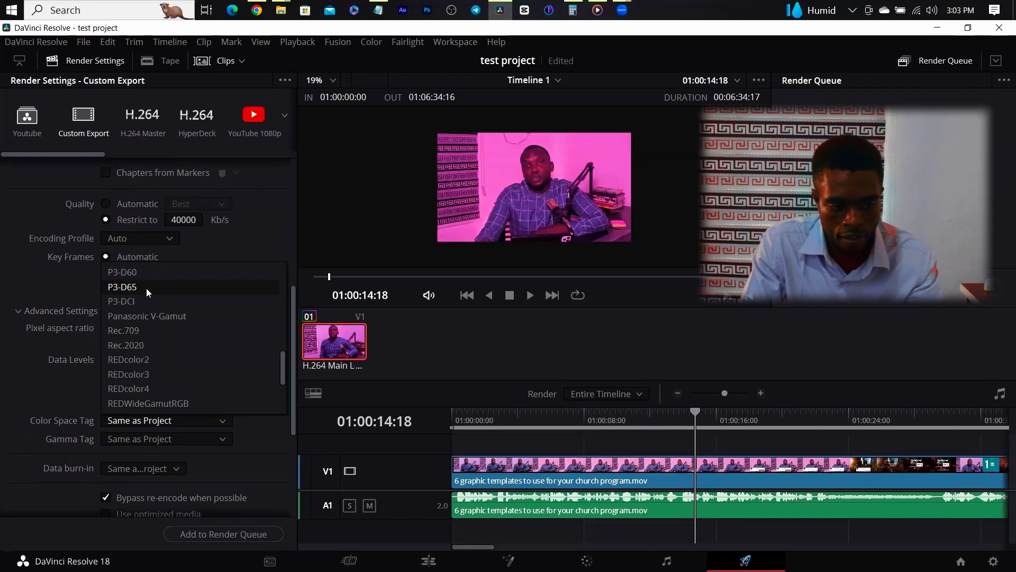
pyautogui.click(146, 289)
pyautogui.click(121, 439)
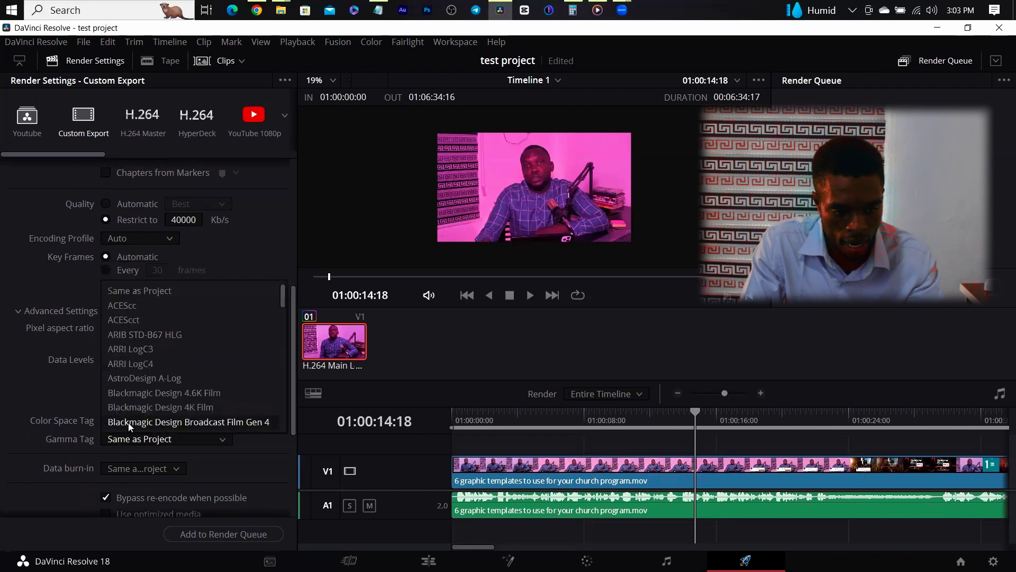
pyautogui.scroll(-12, 173, 367)
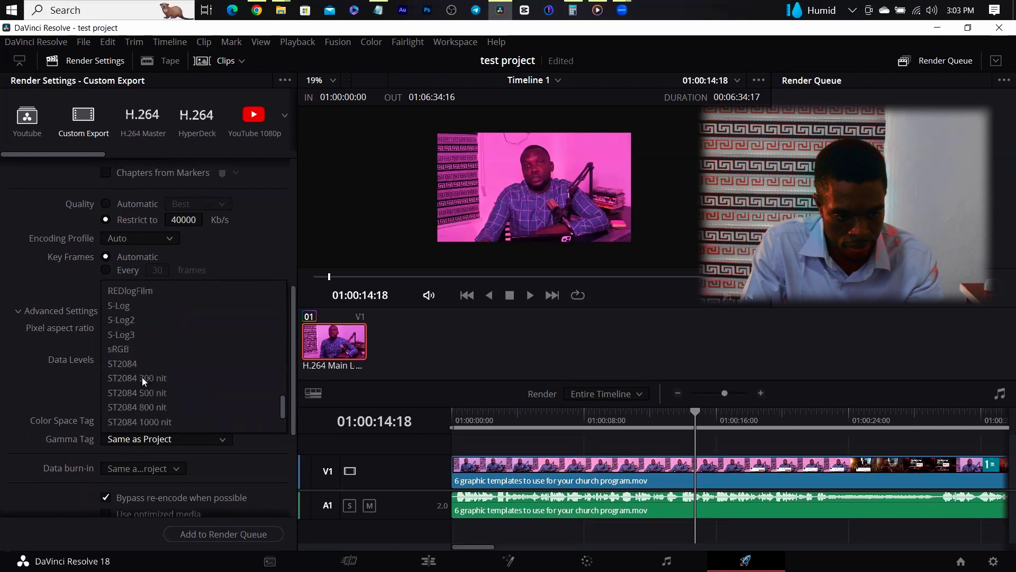
pyautogui.click(132, 350)
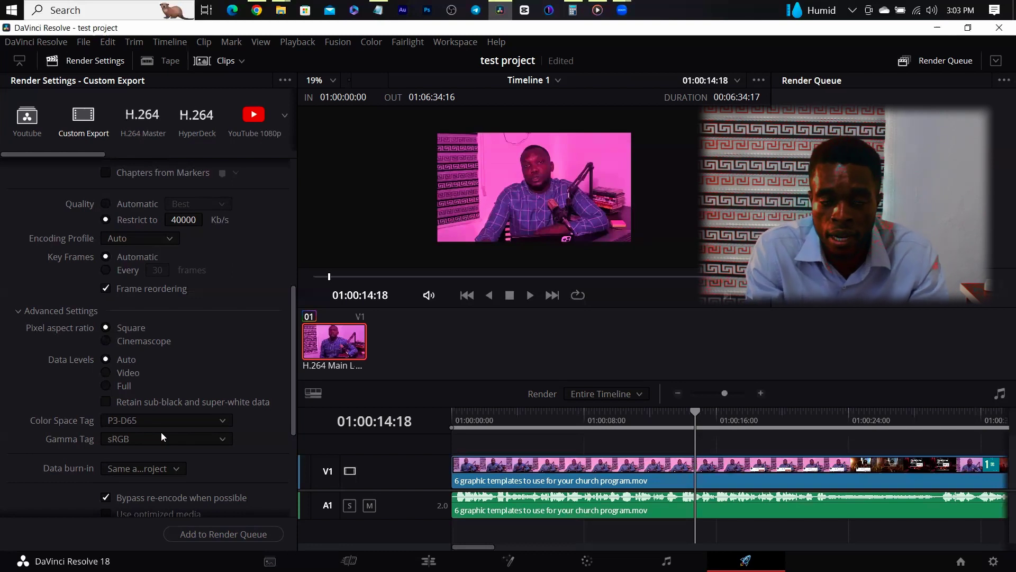
# - Enable forced sizing and forced debayer to highest quality, and expand the YouTube upload settings
pyautogui.scroll(-5, 162, 432)
pyautogui.click(105, 405)
pyautogui.click(105, 420)
pyautogui.scroll(-1, 136, 426)
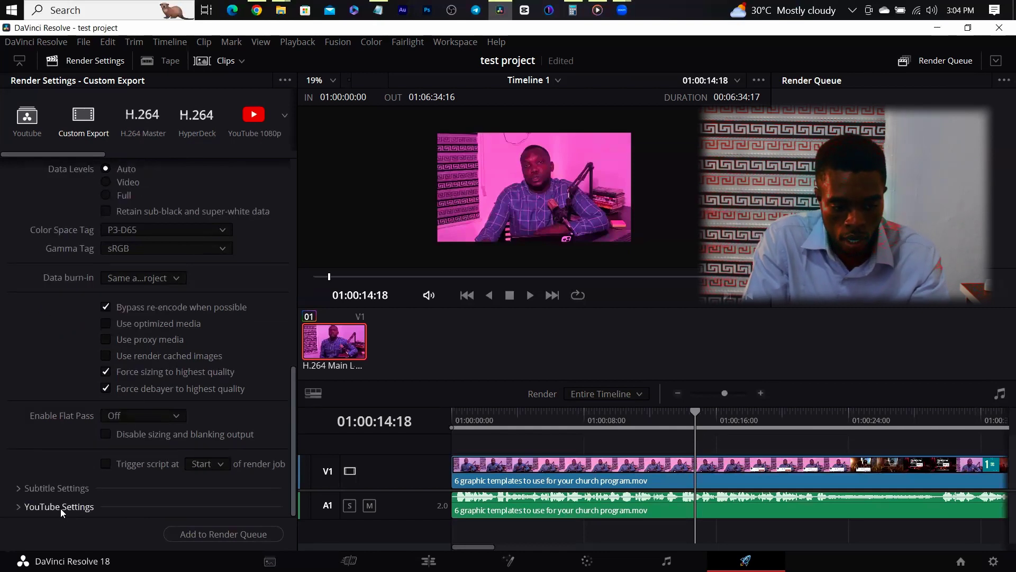
pyautogui.scroll(-5, 71, 486)
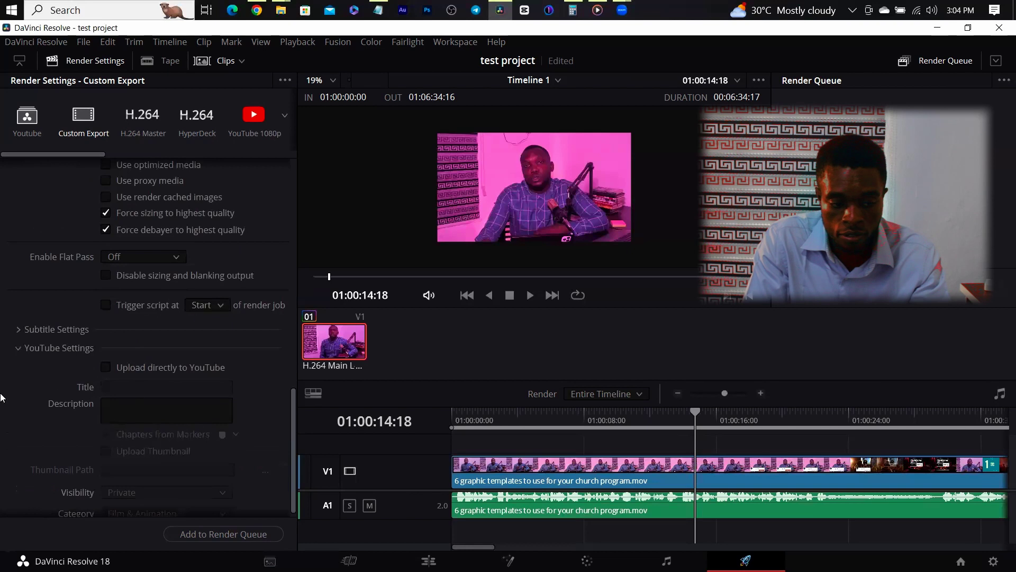
# - Enable direct upload to YouTube and creating chapters from markers for the export
pyautogui.click(106, 368)
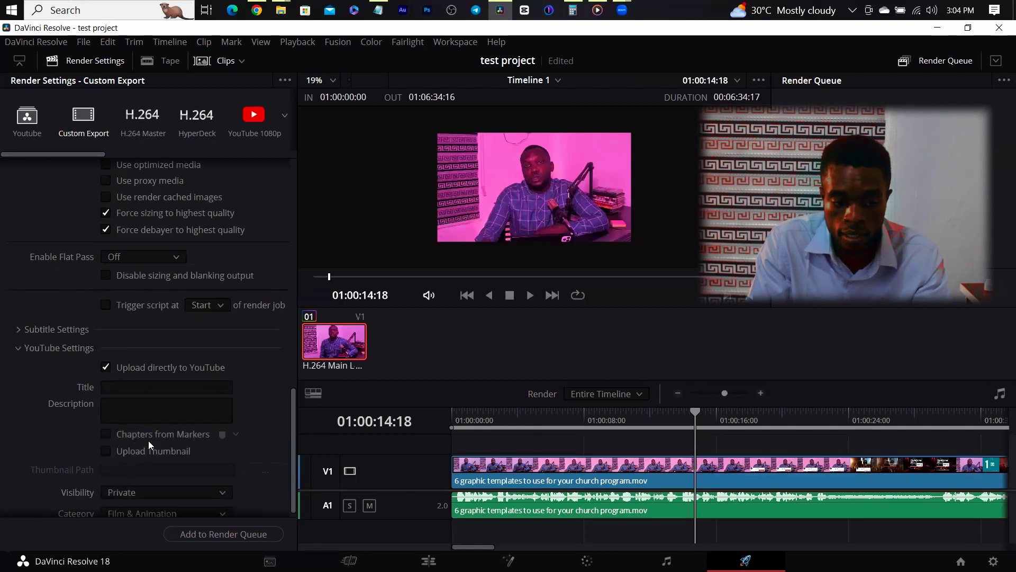
pyautogui.click(105, 435)
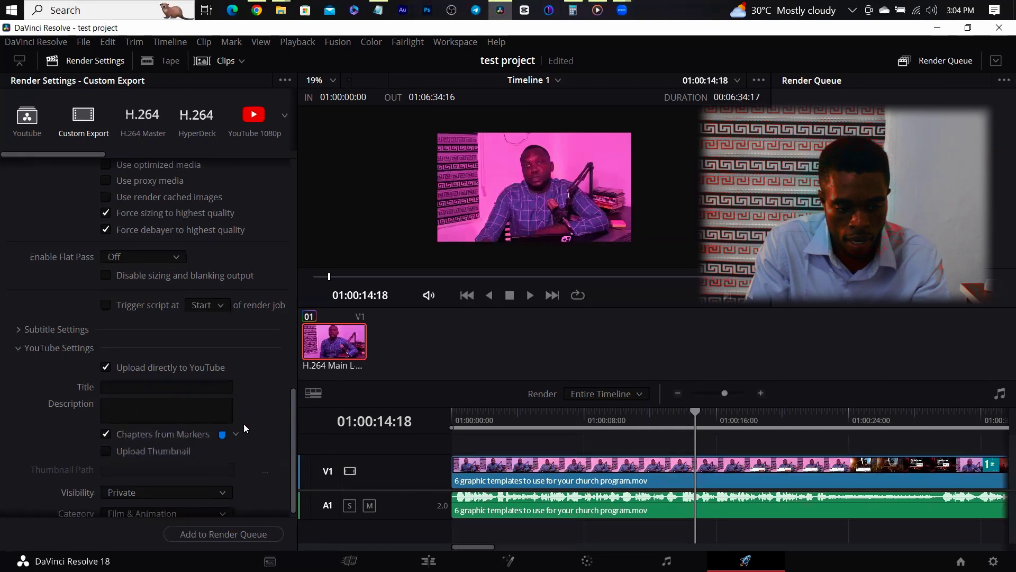
# - On the Edit page, add timeline markers at 01:00:09:20, 01:00:22:23 and 01:00:31:04
pyautogui.click(581, 414)
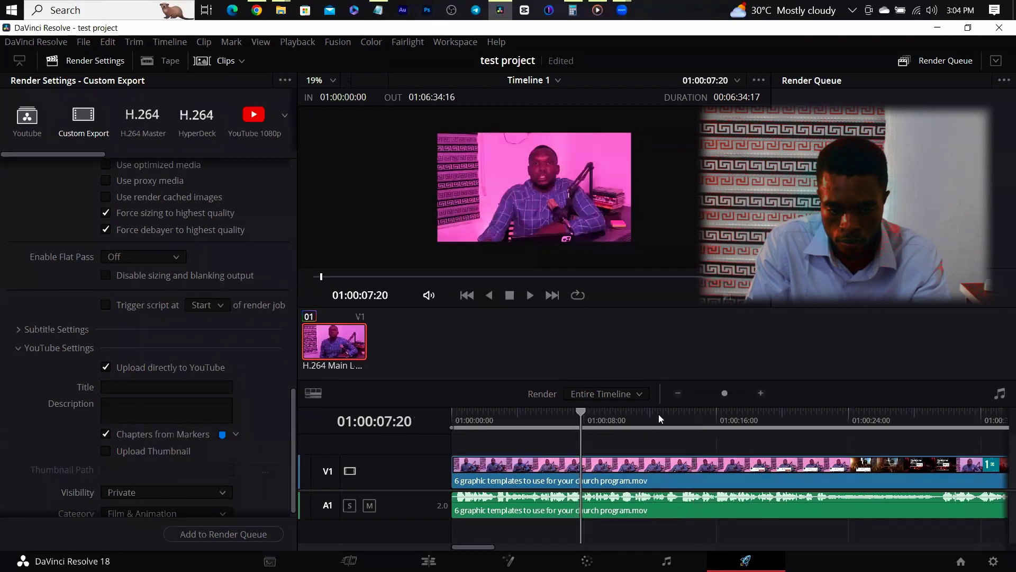
pyautogui.hotkey('shift', '4')
pyautogui.click(584, 353)
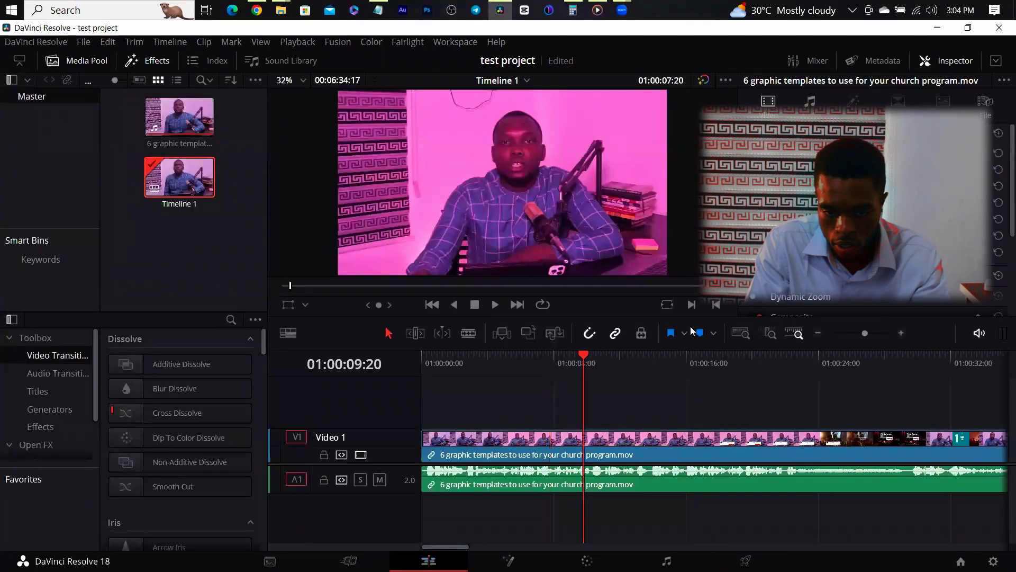
pyautogui.press('m')
pyautogui.click(800, 354)
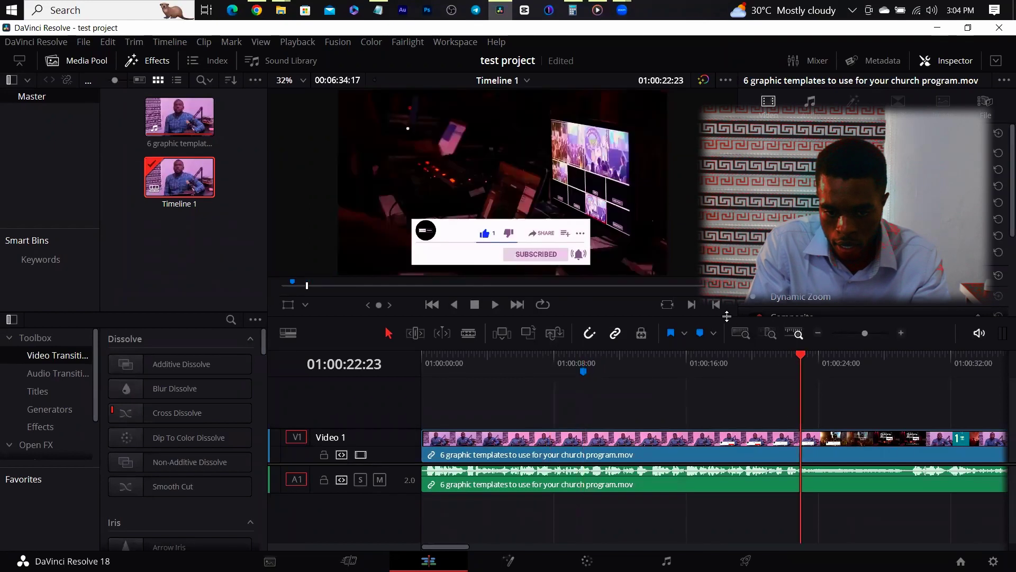
pyautogui.click(702, 334)
pyautogui.click(938, 353)
pyautogui.click(706, 337)
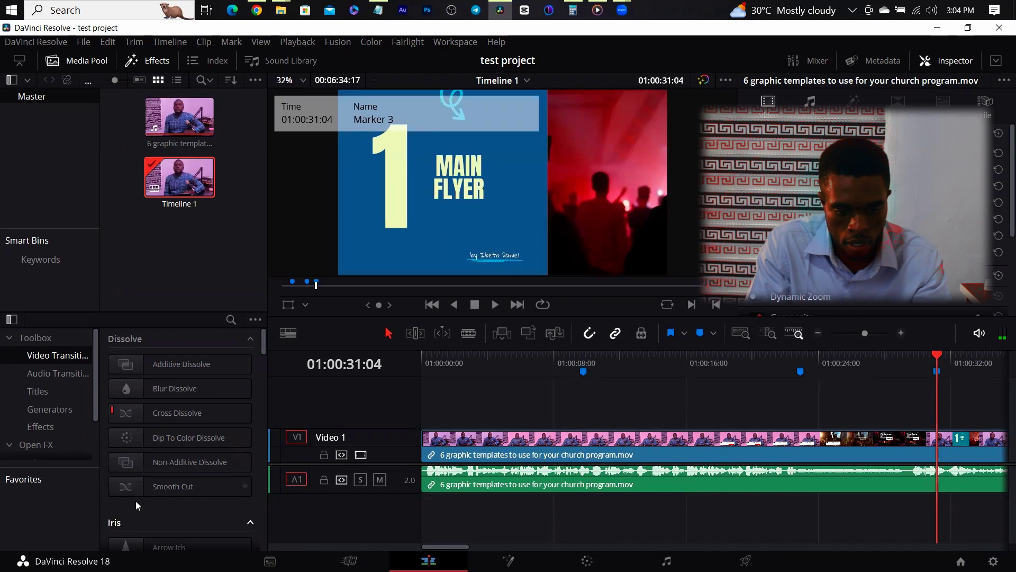
# - Return to the Deliver page and enable thumbnail upload in the YouTube settings
pyautogui.hotkey('shift', '8')
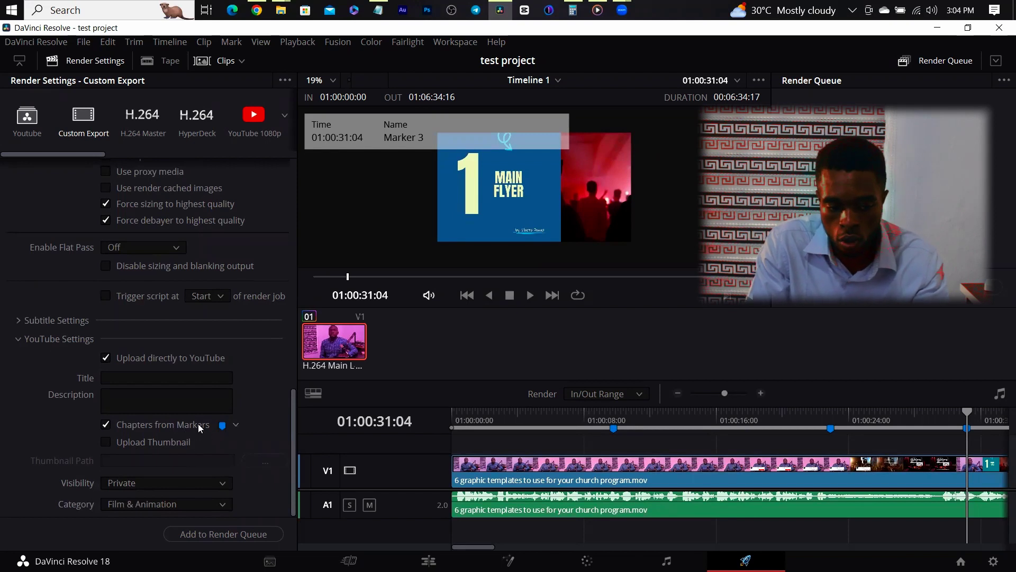
pyautogui.click(106, 441)
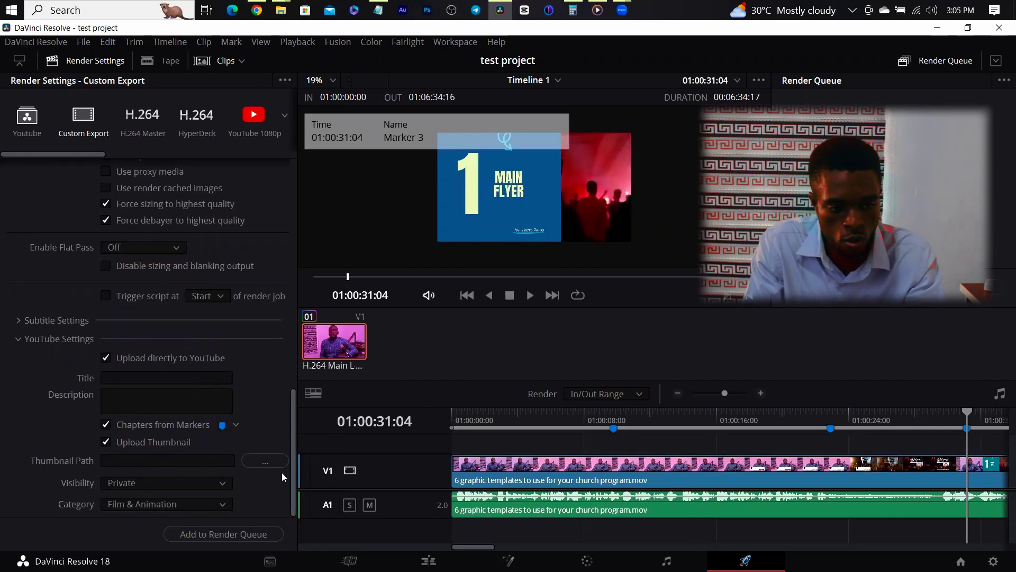
# - Save the current render settings as a new preset named "youtube 2"
pyautogui.scroll(10, 249, 418)
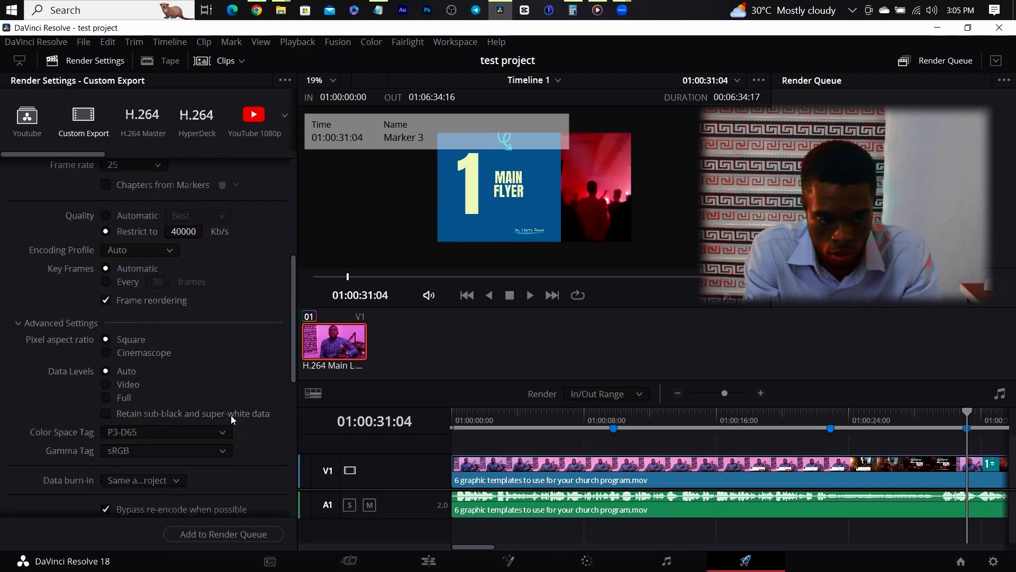
pyautogui.scroll(10, 201, 397)
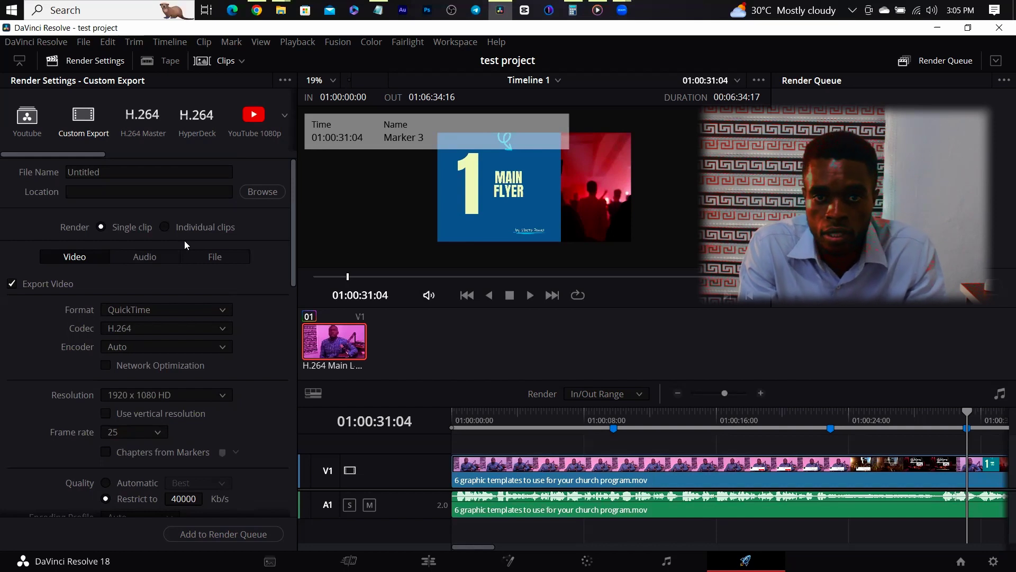
pyautogui.click(287, 80)
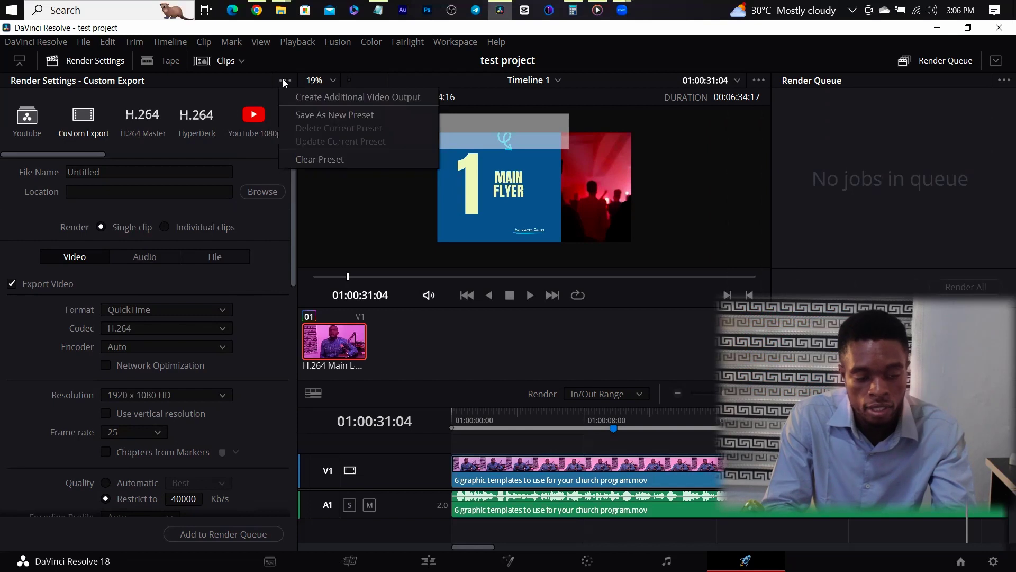
pyautogui.click(325, 115)
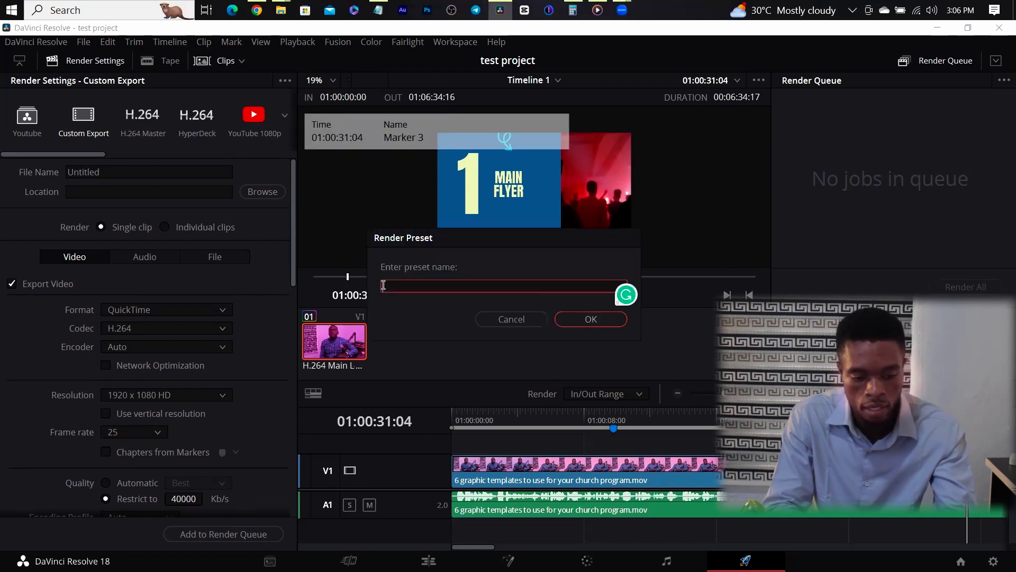
pyautogui.write('youtube 2')
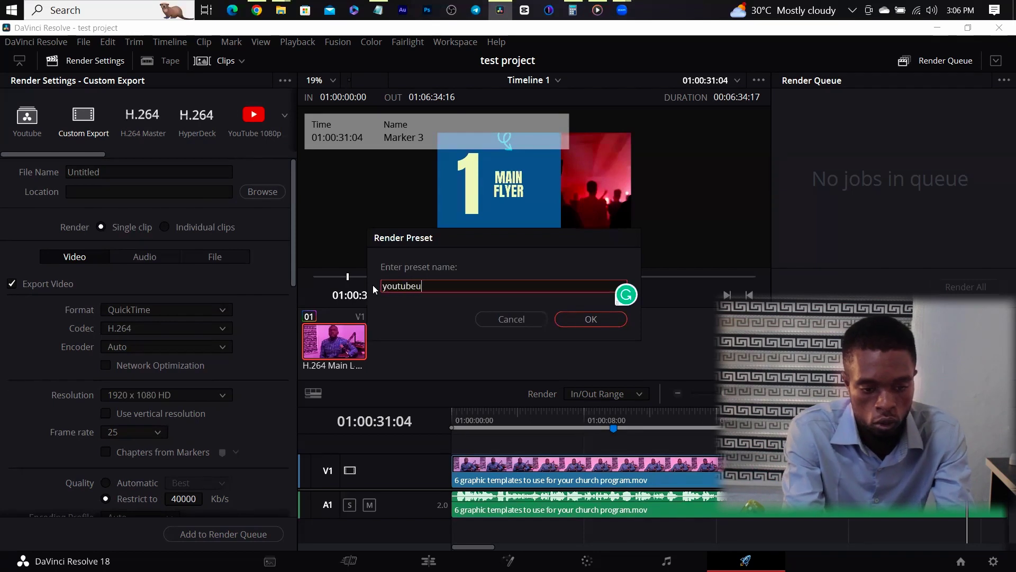
pyautogui.click(584, 318)
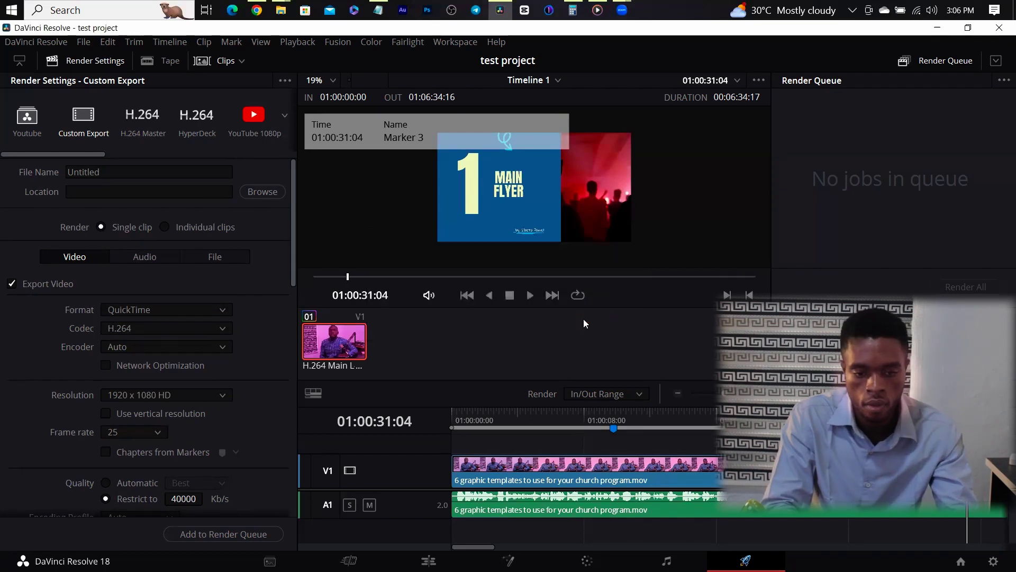
# - Check the saved presets, and add the timeline to the render queue with the file saved as Untitled in the Videos folder
pyautogui.click(52, 116)
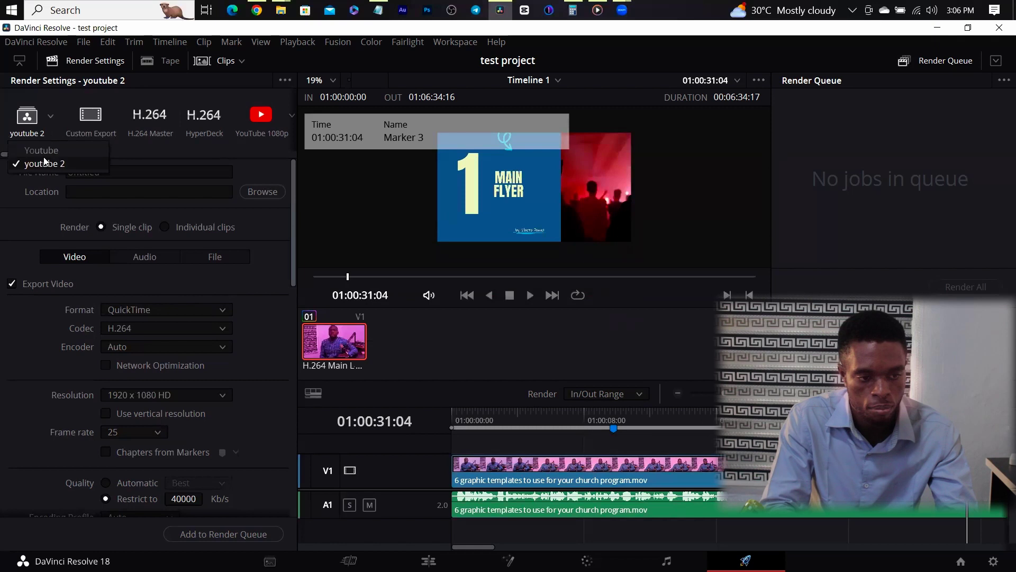
pyautogui.scroll(-3, 160, 352)
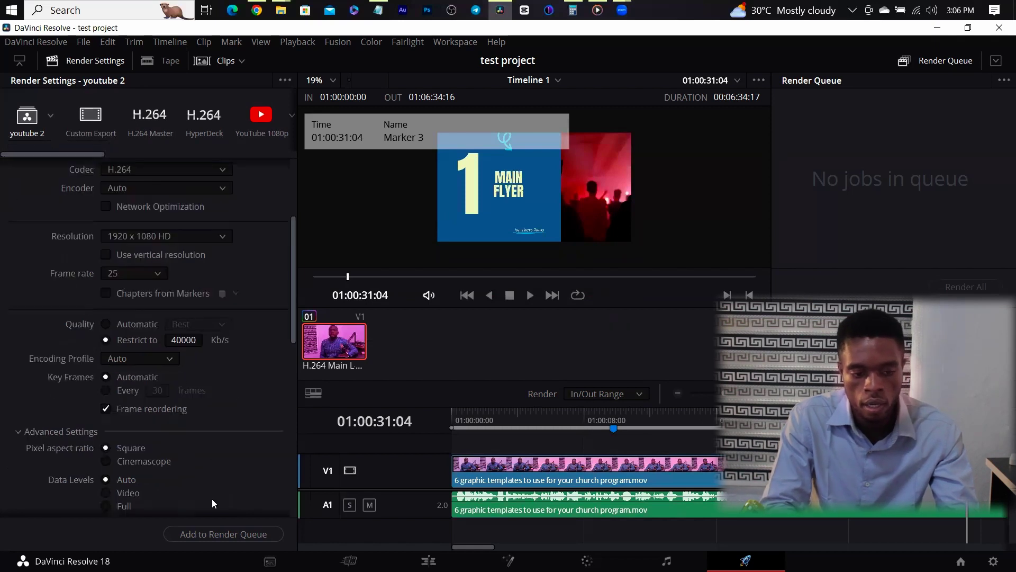
pyautogui.click(223, 533)
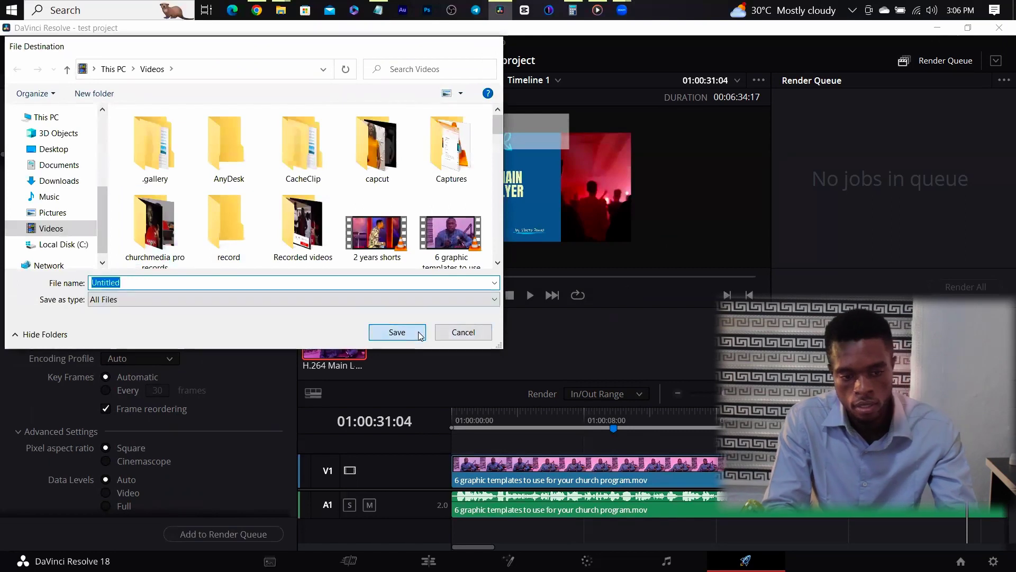
pyautogui.click(419, 331)
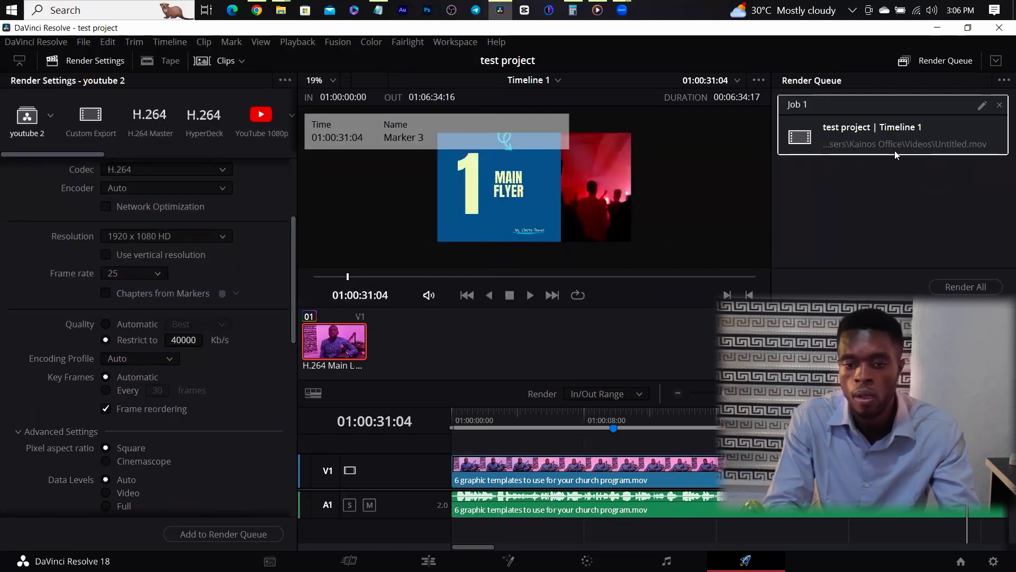
pyautogui.scroll(-5, 211, 436)
pyautogui.scroll(4, 114, 400)
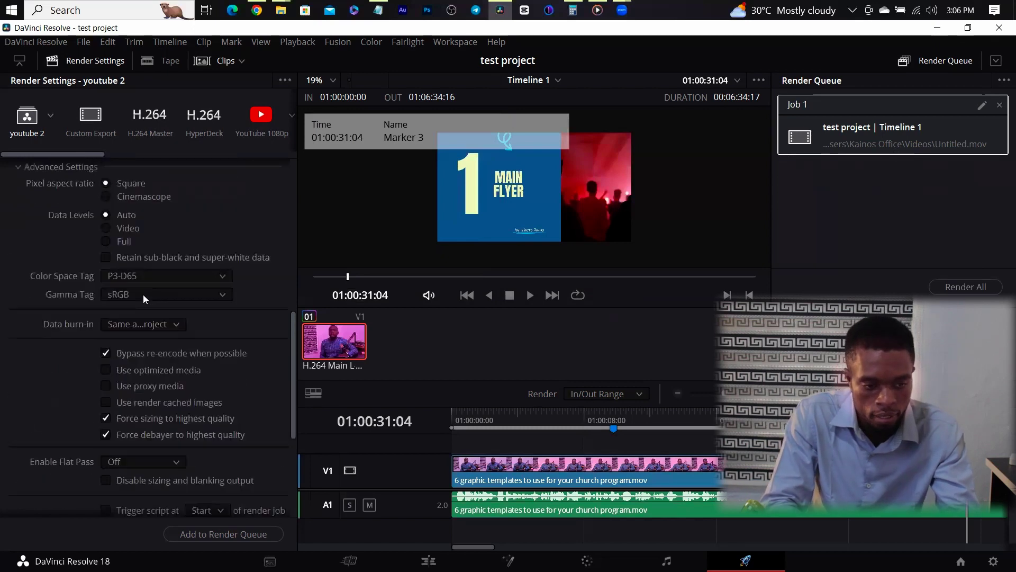
pyautogui.scroll(-2, 153, 307)
pyautogui.scroll(-4, 153, 307)
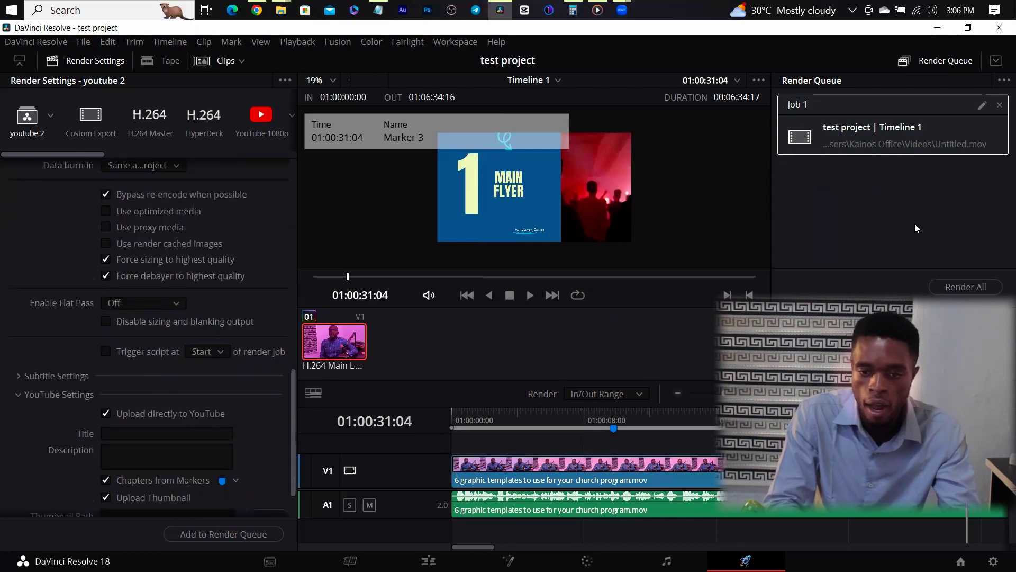